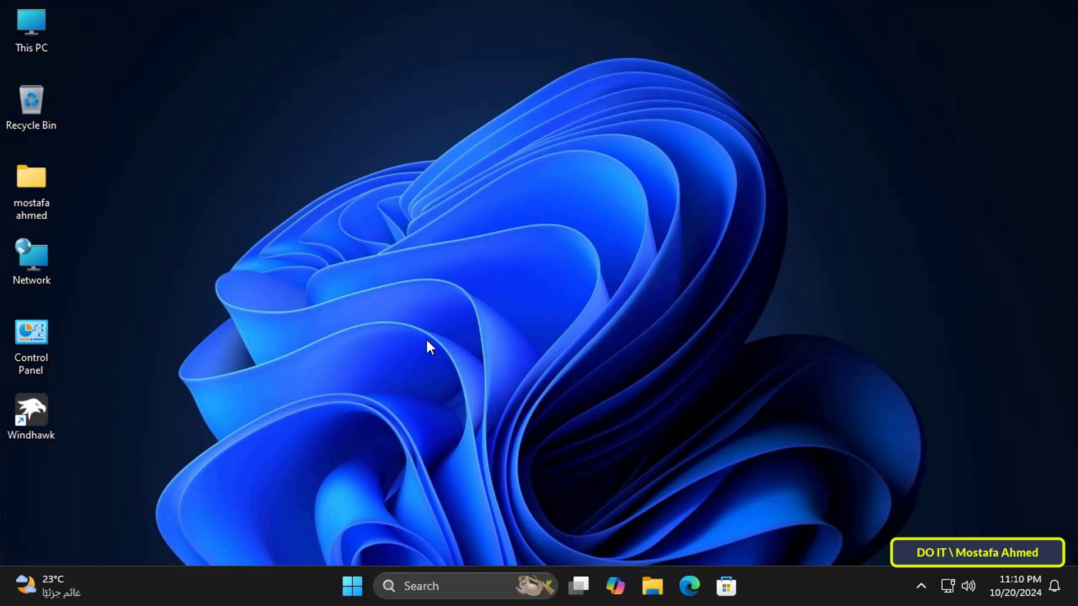
Launch Settings from the Start menu and go to the System category.
{"action": "left_click", "coordinate": [352, 585]}
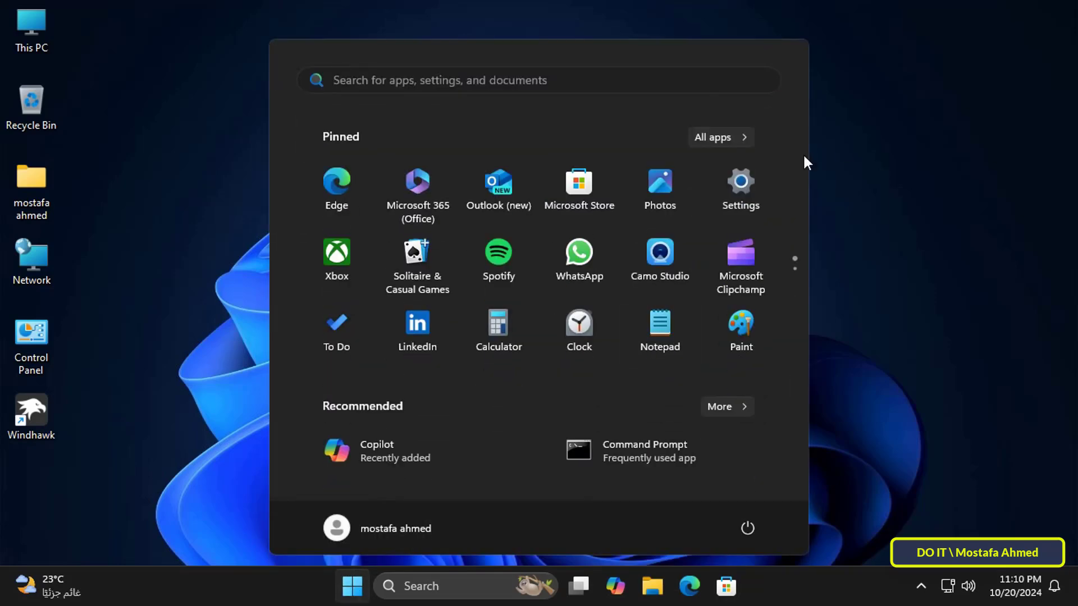
{"action": "left_click", "coordinate": [759, 187]}
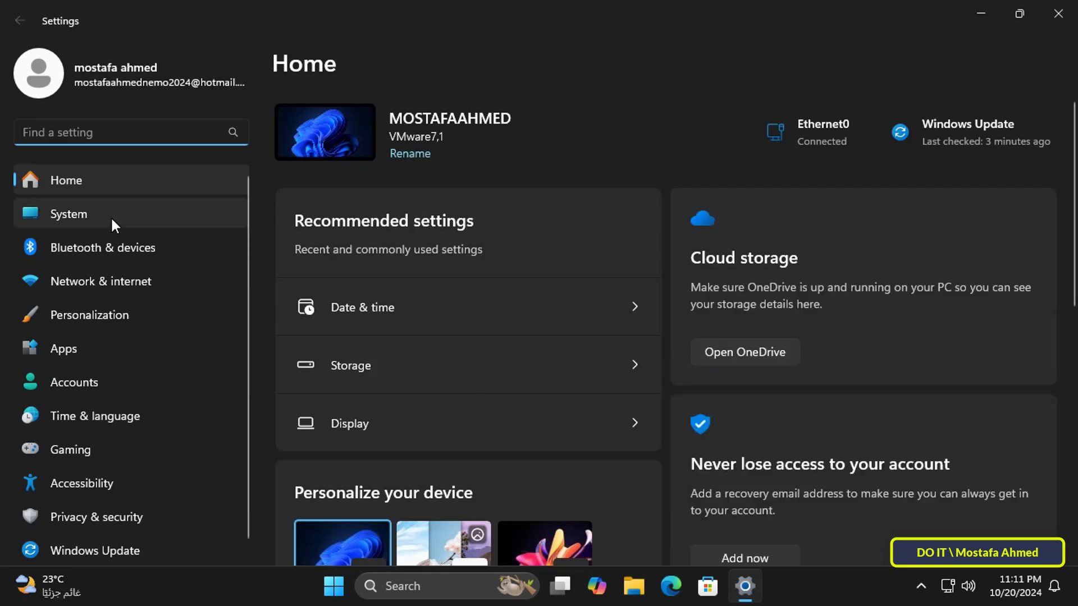
{"action": "left_click", "coordinate": [144, 214]}
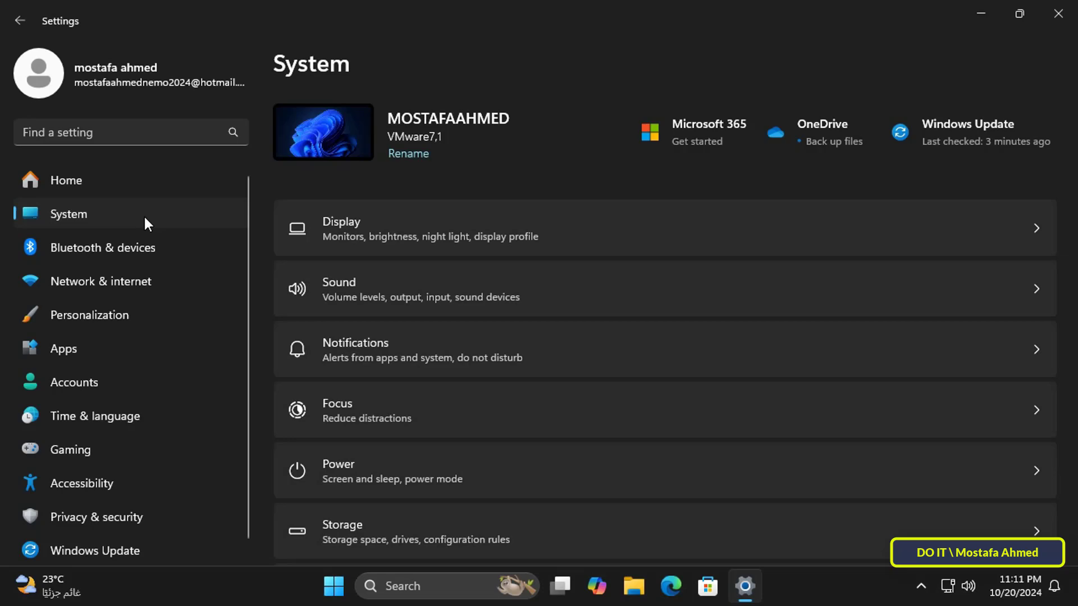
{"action": "scroll", "coordinate": [769, 247], "scroll_direction": "down", "scroll_amount": 5}
{"action": "scroll", "coordinate": [770, 254], "scroll_direction": "up", "scroll_amount": 1}
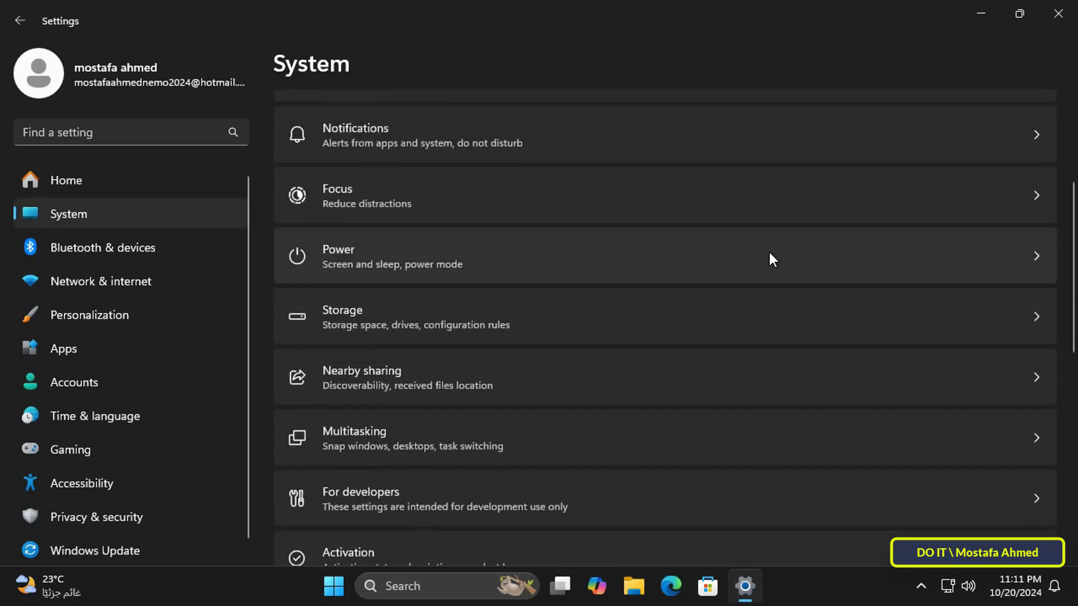
Go to Storage > Advanced storage settings > Disks & volumes and scroll to the Kingston drive.
{"action": "left_click", "coordinate": [716, 325]}
{"action": "scroll", "coordinate": [716, 323], "scroll_direction": "down", "scroll_amount": 4}
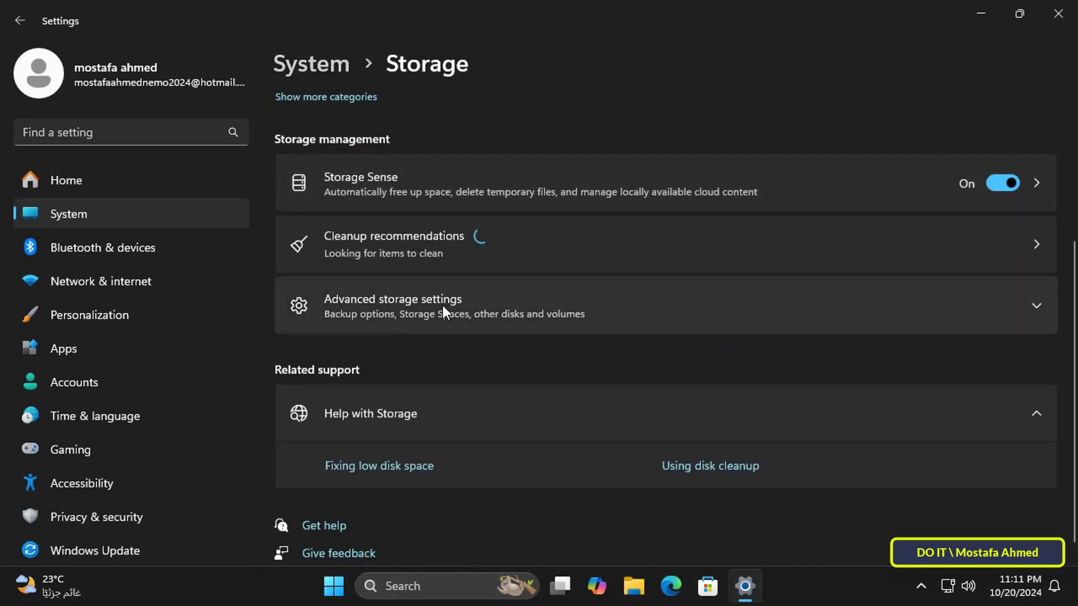
{"action": "left_click", "coordinate": [498, 305]}
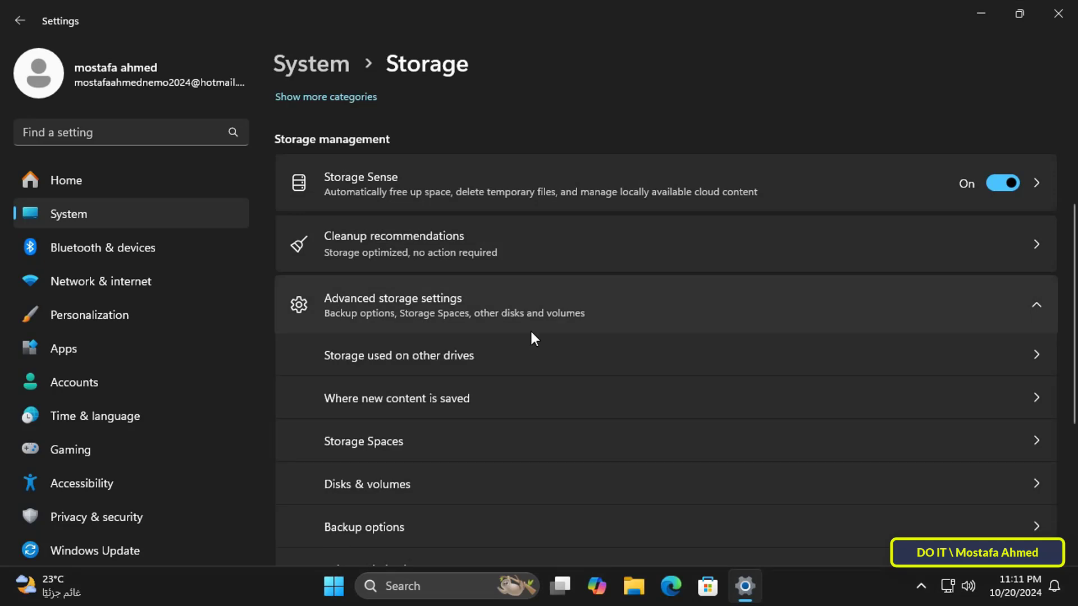
{"action": "scroll", "coordinate": [530, 329], "scroll_direction": "down", "scroll_amount": 1}
{"action": "left_click", "coordinate": [490, 422]}
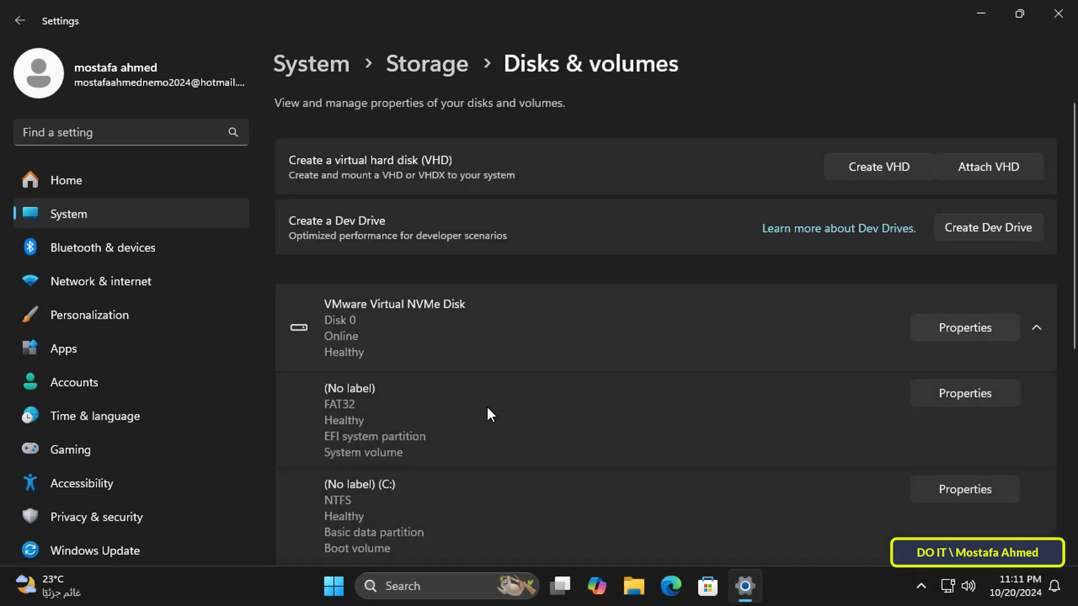
{"action": "scroll", "coordinate": [488, 413], "scroll_direction": "down", "scroll_amount": 5}
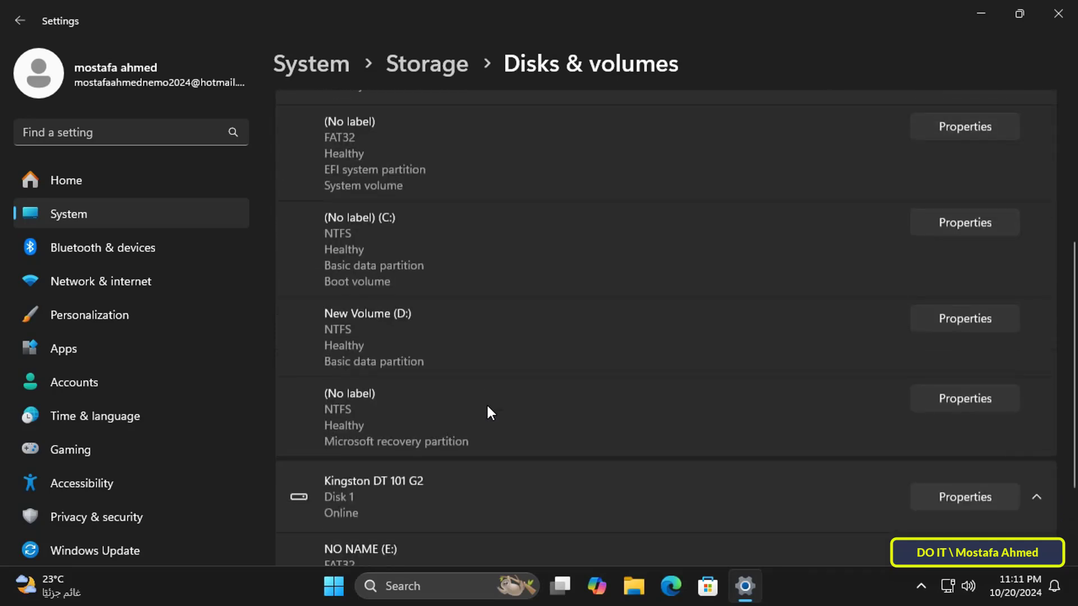
{"action": "scroll", "coordinate": [491, 412], "scroll_direction": "down", "scroll_amount": 2}
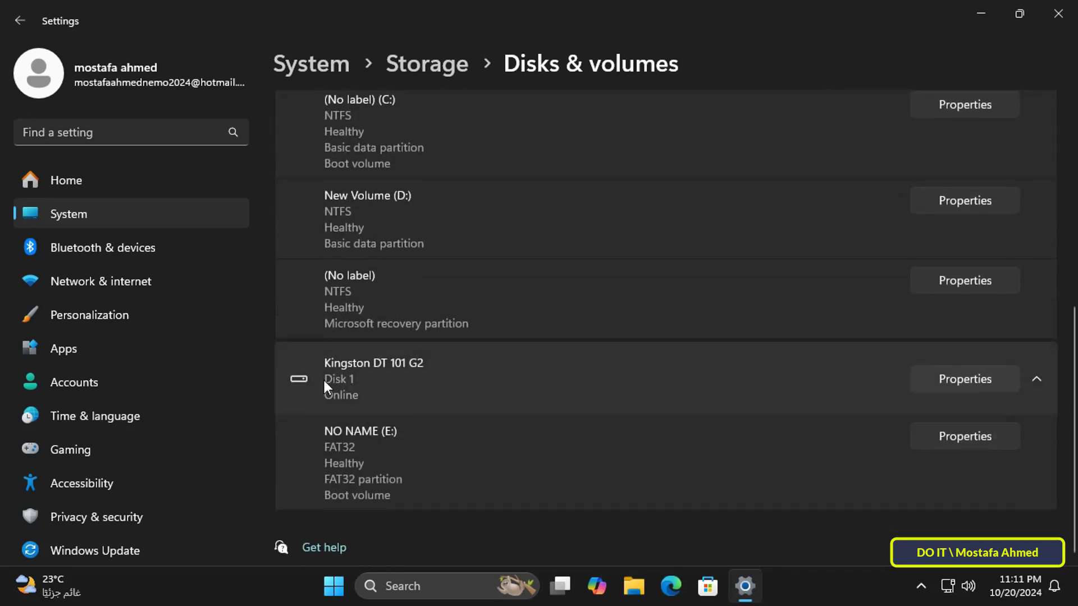
Show the Kingston DT 101 G2 properties (USB, 7.21 GB) down to its removal policy section.
{"action": "left_click", "coordinate": [941, 379]}
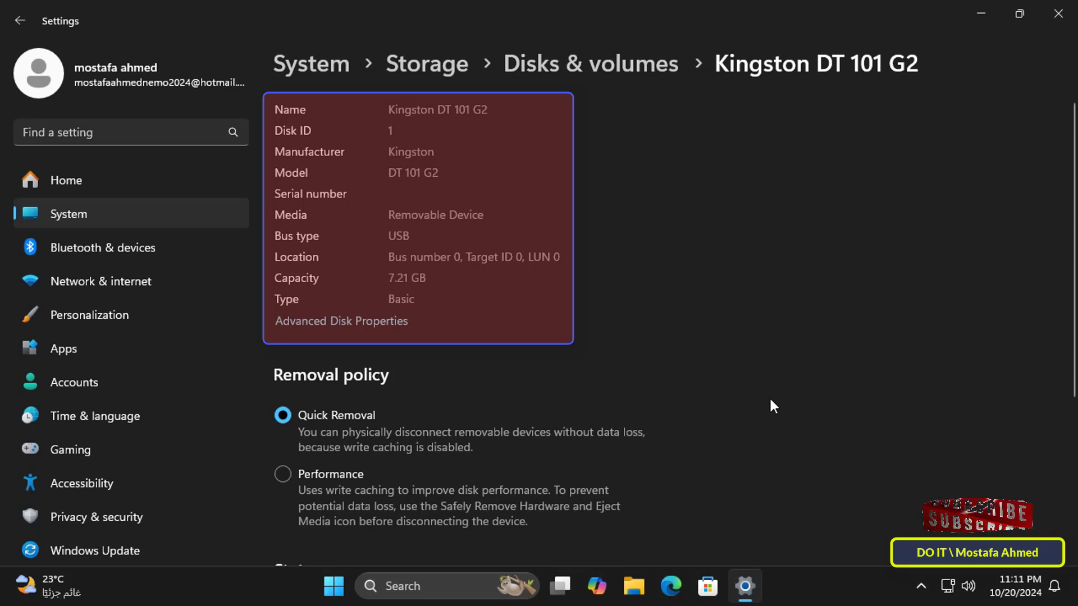
{"action": "scroll", "coordinate": [769, 394], "scroll_direction": "down", "scroll_amount": 2}
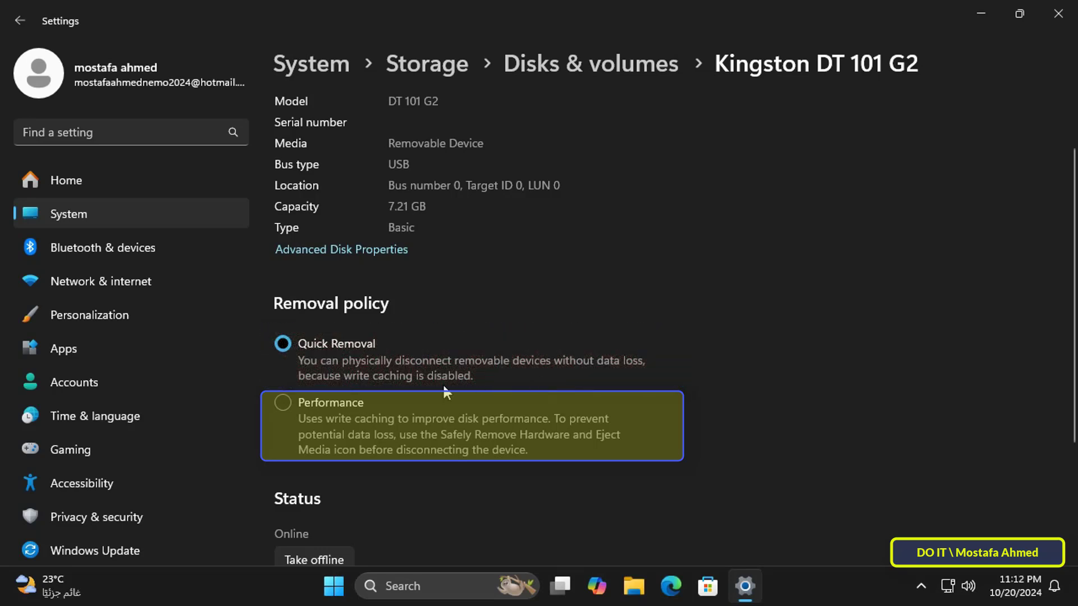
Select Performance as the Kingston removal policy, then reselect Quick Removal.
{"action": "left_click", "coordinate": [338, 401]}
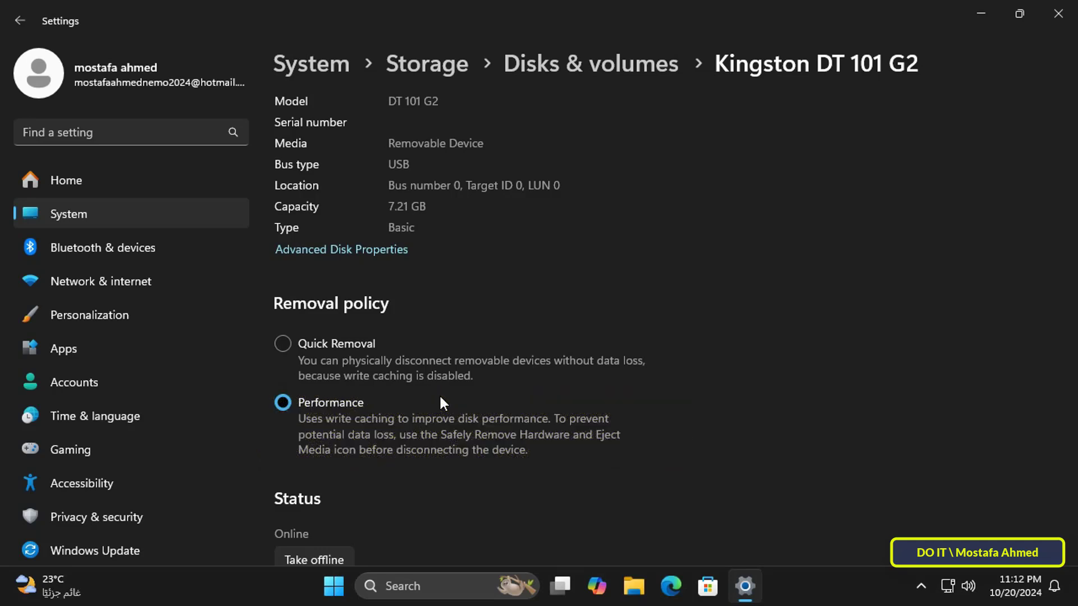
{"action": "left_click", "coordinate": [354, 346]}
Close Settings and launch Computer Management from This PC's Show more options > Manage.
{"action": "left_click", "coordinate": [1058, 14]}
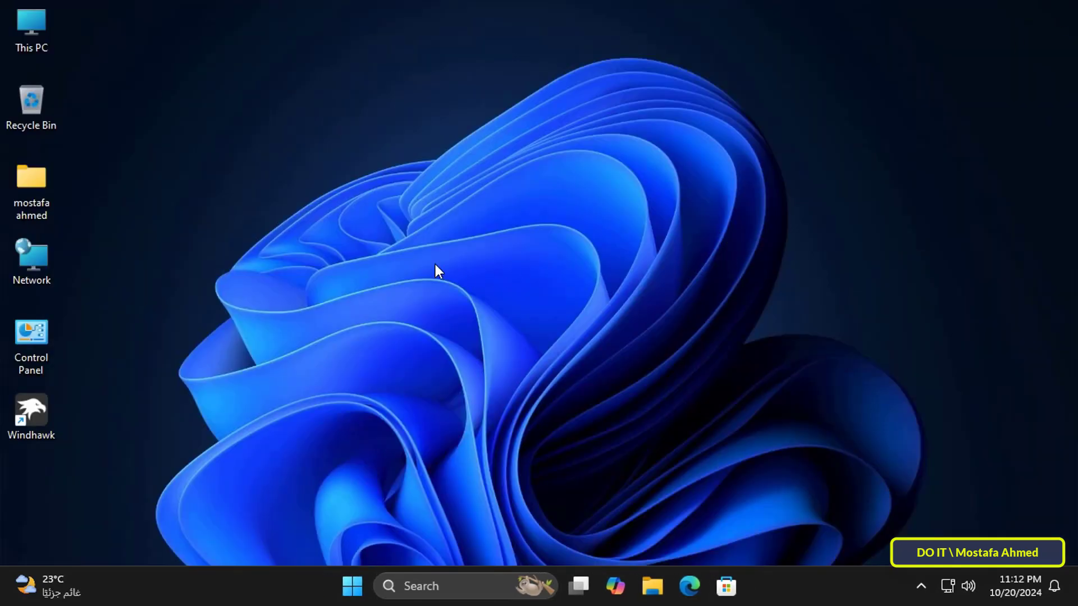
{"action": "right_click", "coordinate": [32, 35]}
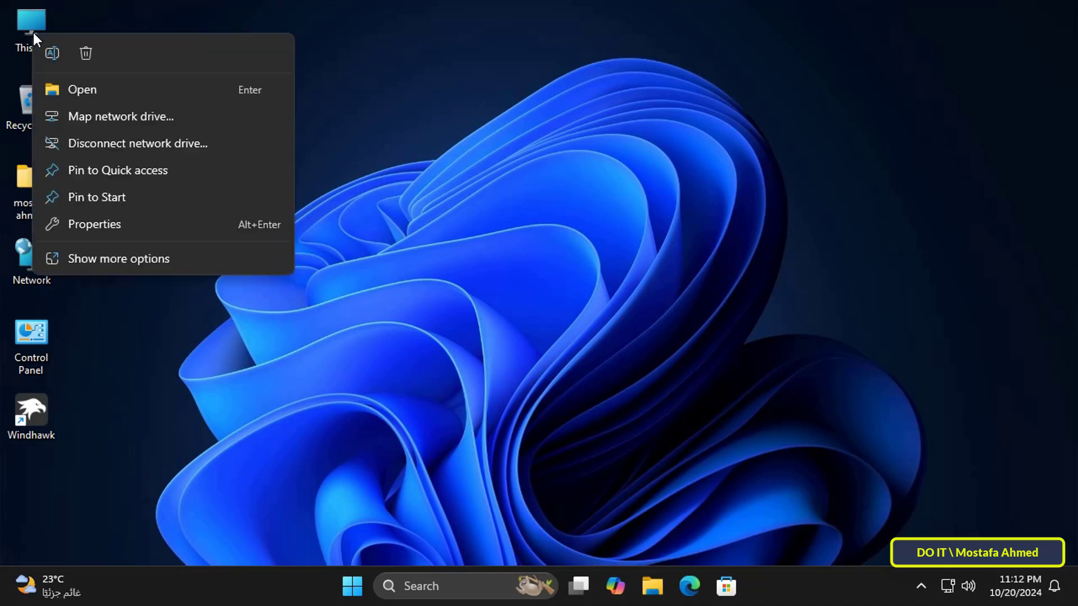
{"action": "left_click", "coordinate": [113, 260]}
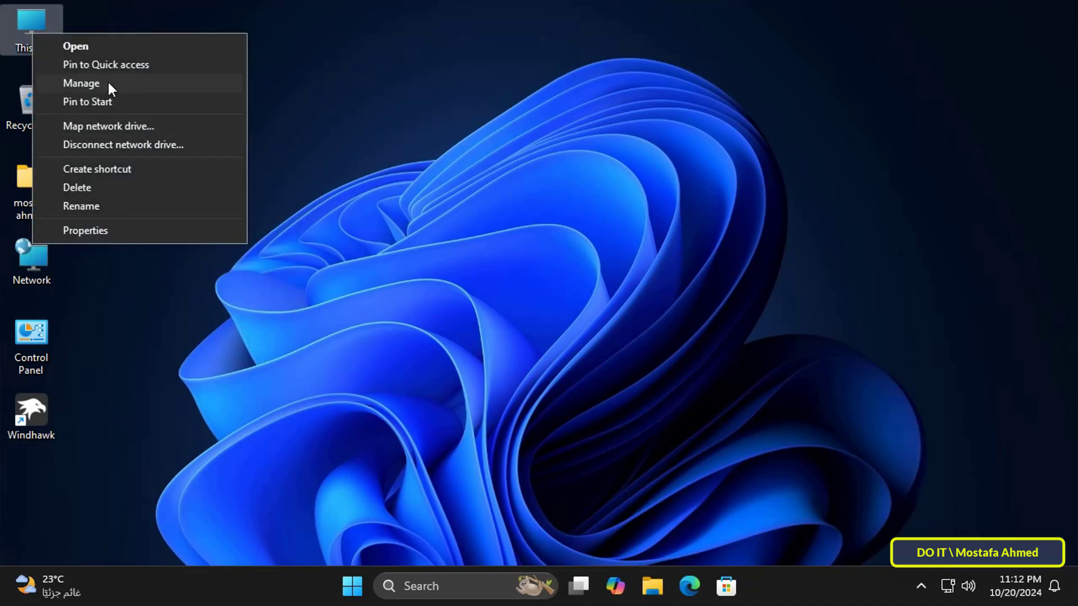
{"action": "left_click", "coordinate": [129, 82]}
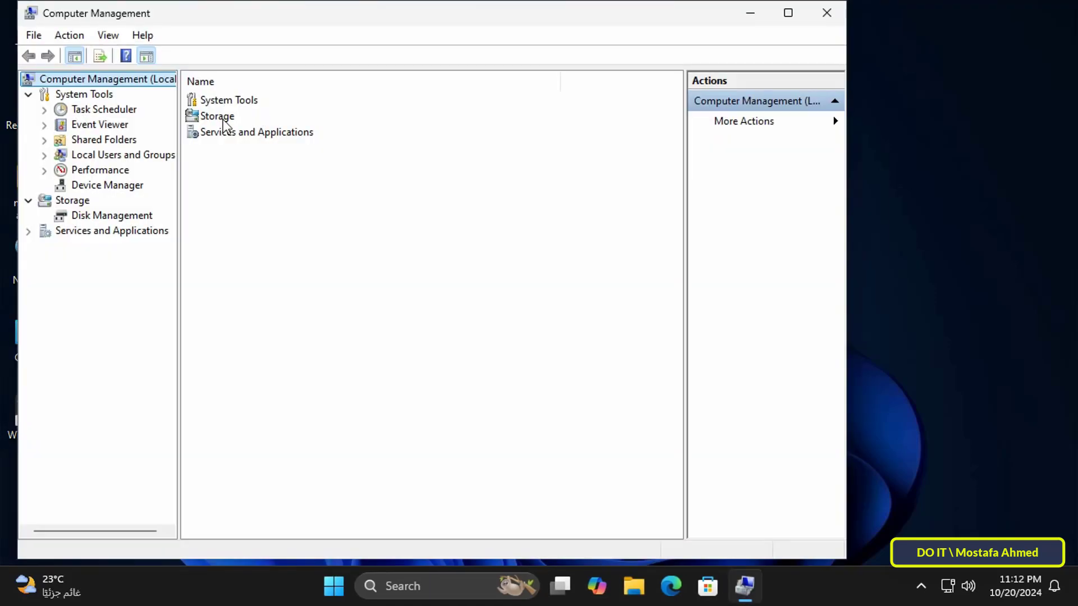
In a maximized Disk Management view, bring up the properties of removable Disk 1.
{"action": "left_click", "coordinate": [138, 219]}
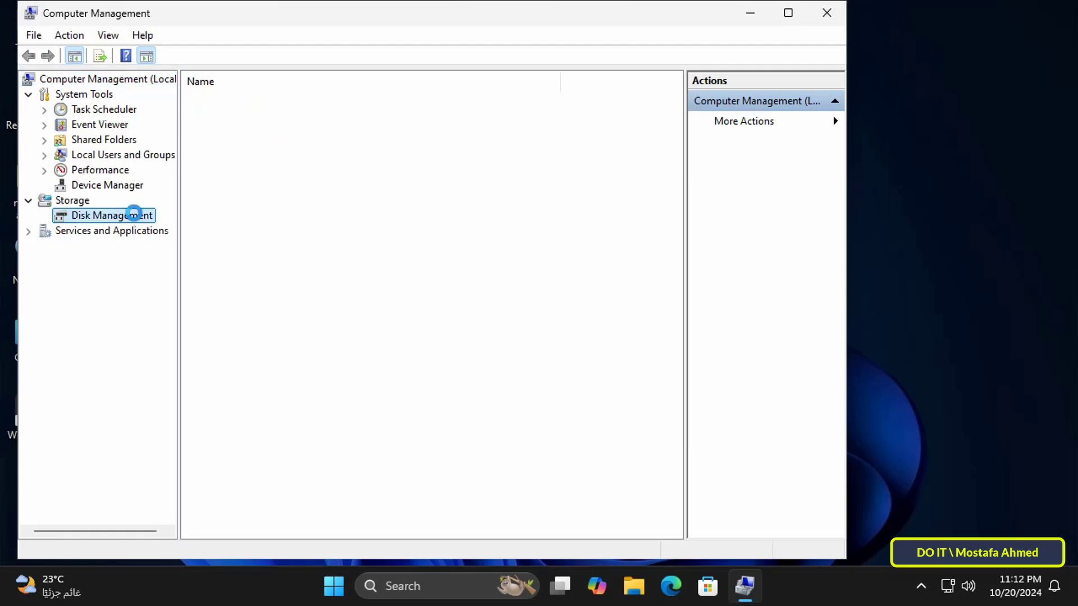
{"action": "left_click", "coordinate": [788, 13]}
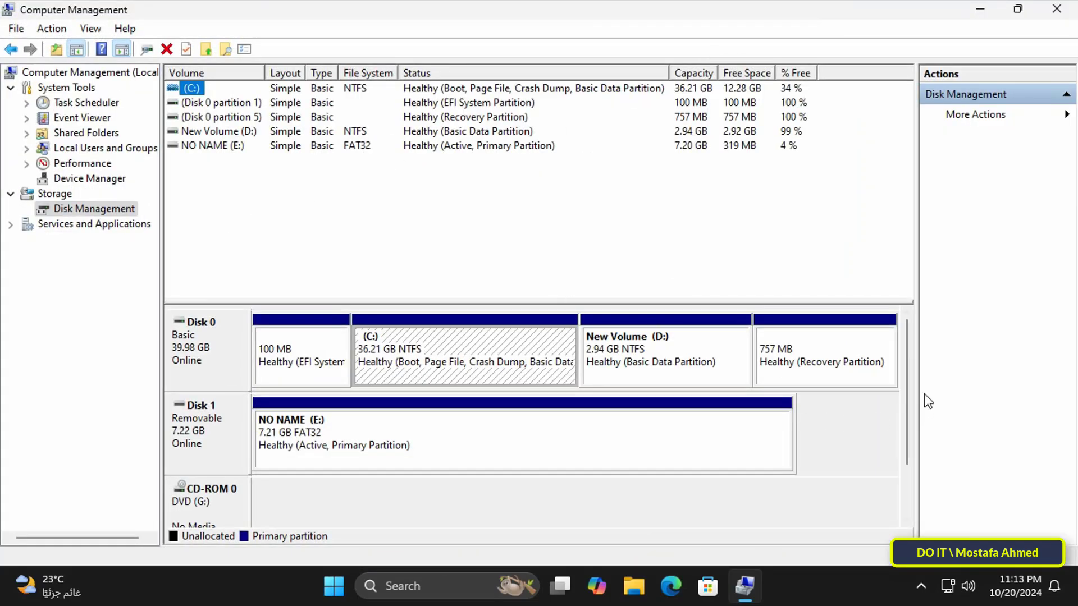
{"action": "left_click_drag", "start_coordinate": [907, 405], "coordinate": [914, 456]}
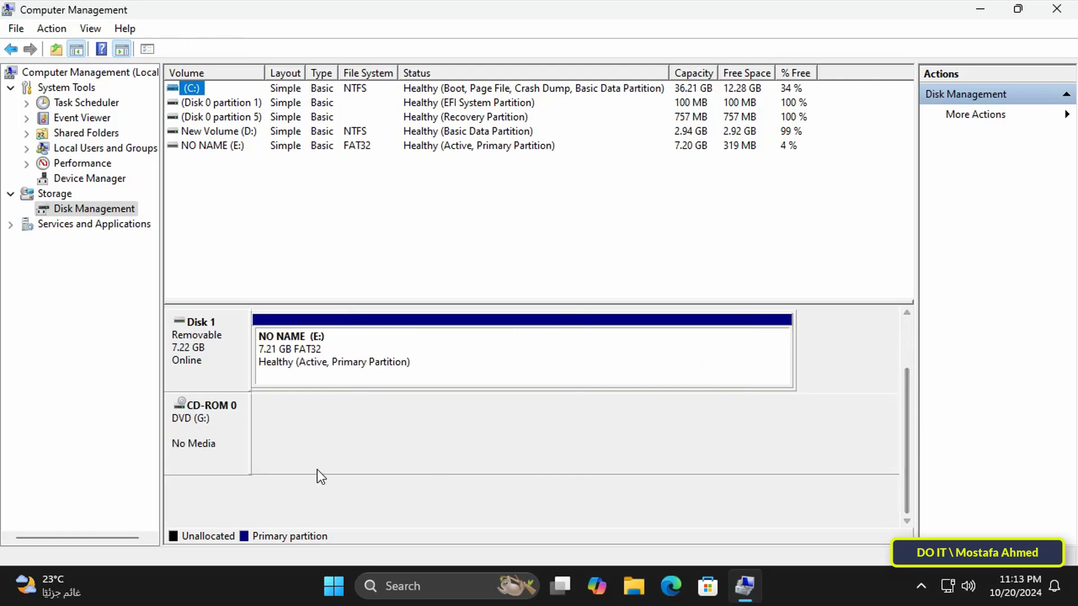
{"action": "left_click", "coordinate": [219, 350]}
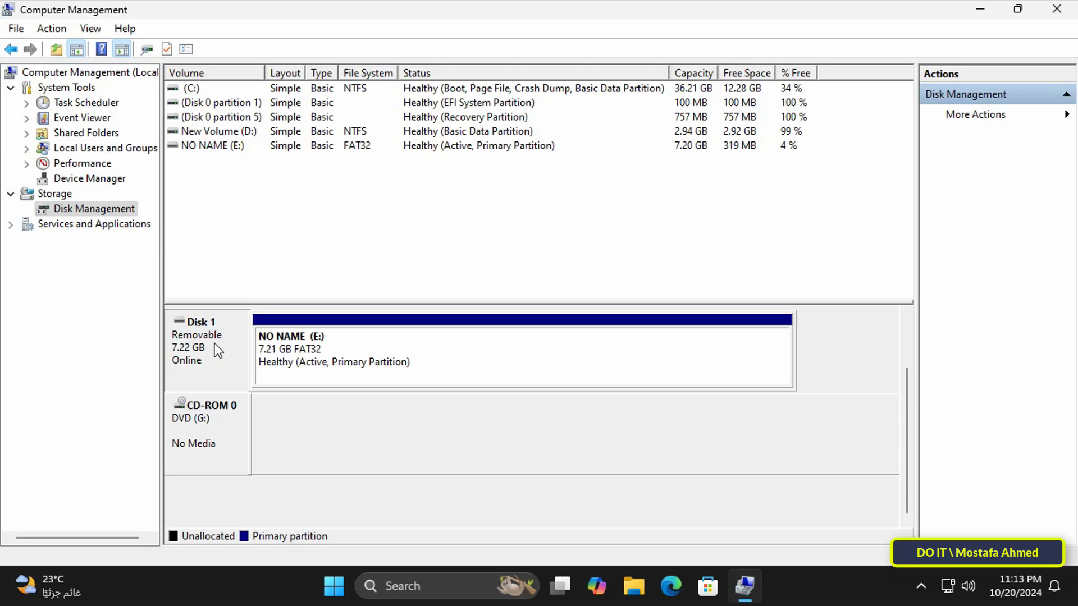
{"action": "right_click", "coordinate": [242, 346]}
{"action": "left_click", "coordinate": [277, 409]}
Minimize Computer Management, confirm Quick removal on the Kingston dialog's Policies tab and accept with OK.
{"action": "key", "text": "Escape"}
{"action": "left_click", "coordinate": [980, 9]}
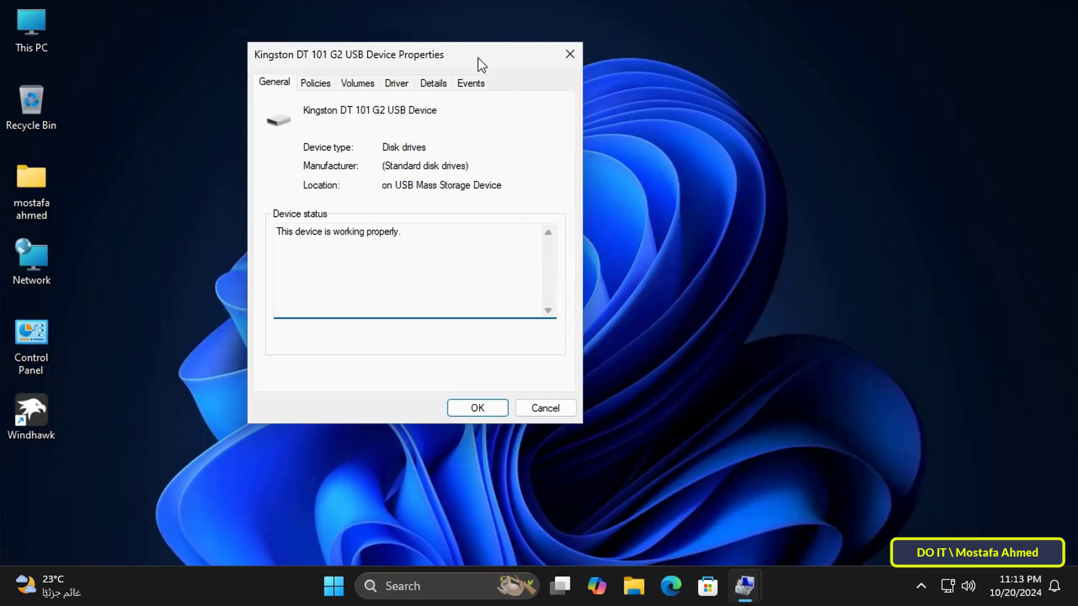
{"action": "left_click_drag", "start_coordinate": [482, 62], "coordinate": [529, 67]}
{"action": "left_click", "coordinate": [362, 88]}
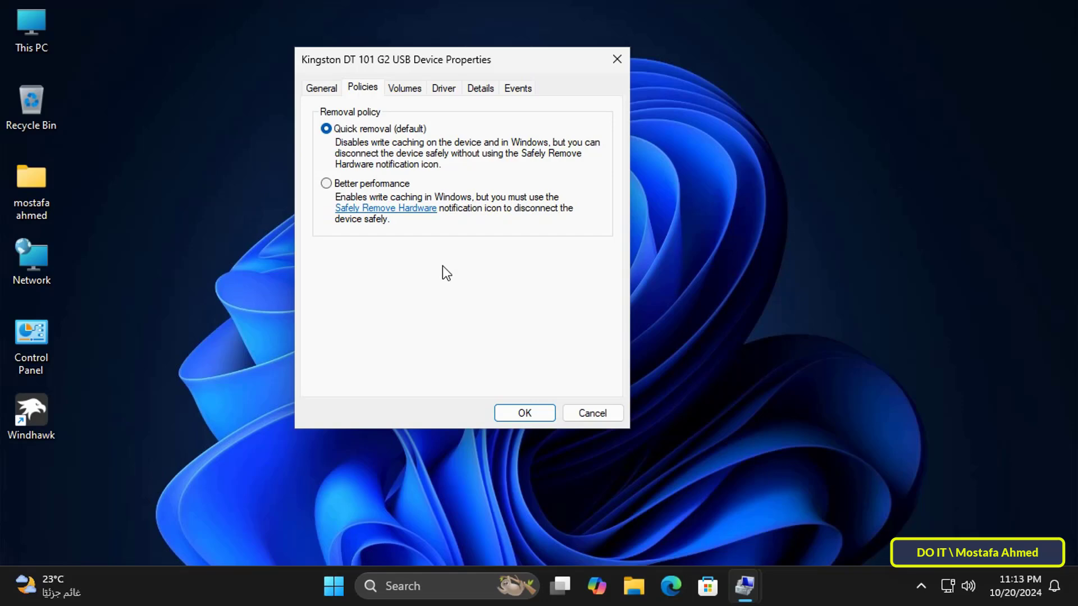
{"action": "left_click", "coordinate": [517, 417]}
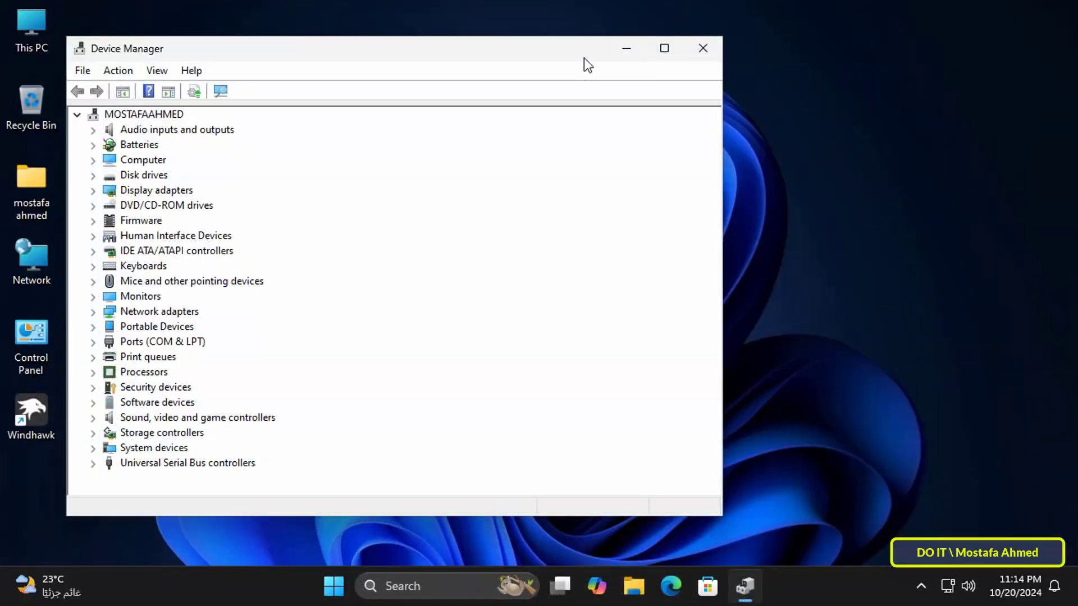
Under Disk drives, show the Kingston DT 101 G2 USB Device's Policies tab with Quick removal (default).
{"action": "left_click_drag", "start_coordinate": [676, 58], "coordinate": [679, 53]}
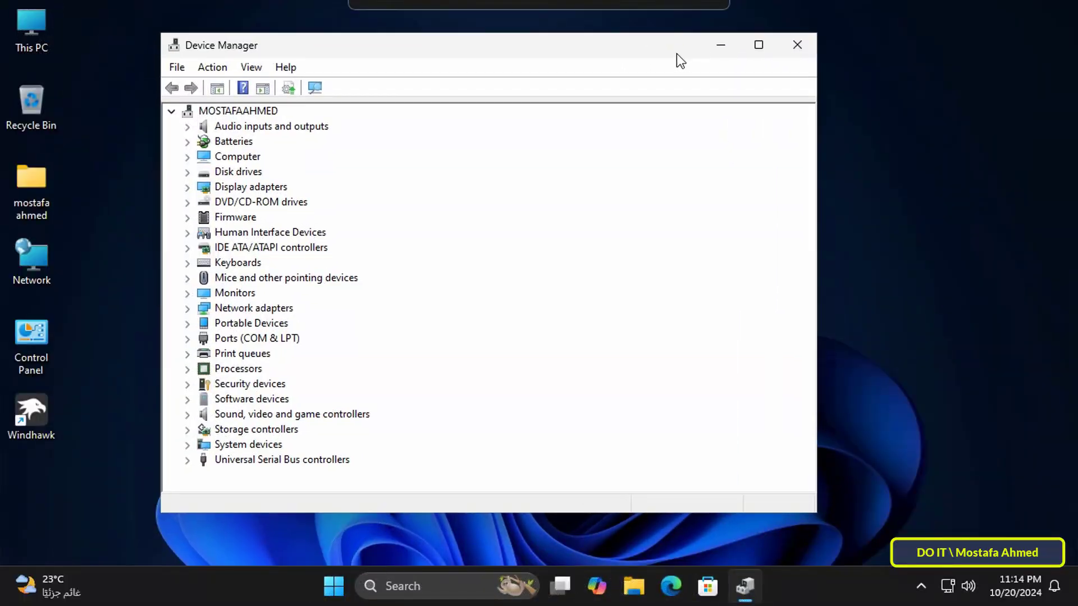
{"action": "left_click", "coordinate": [190, 172]}
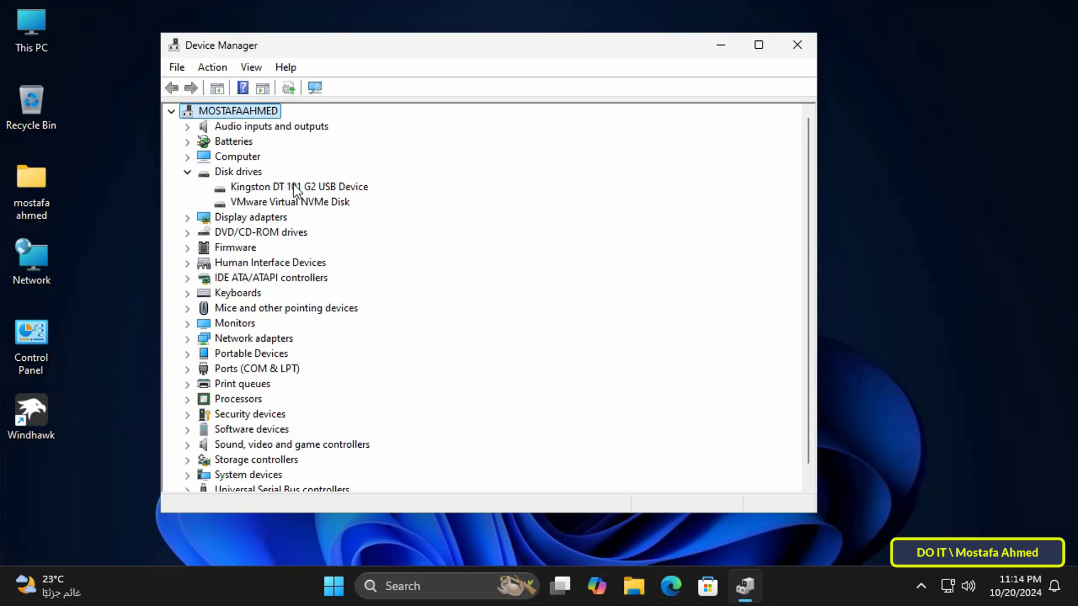
{"action": "left_click", "coordinate": [311, 187]}
{"action": "right_click", "coordinate": [309, 185]}
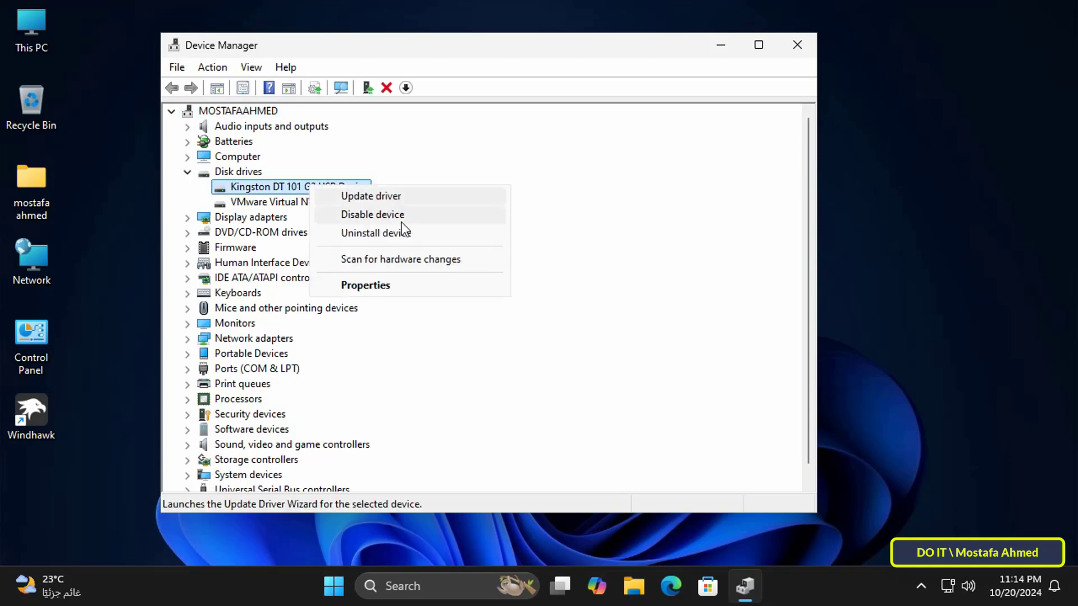
{"action": "left_click", "coordinate": [390, 283]}
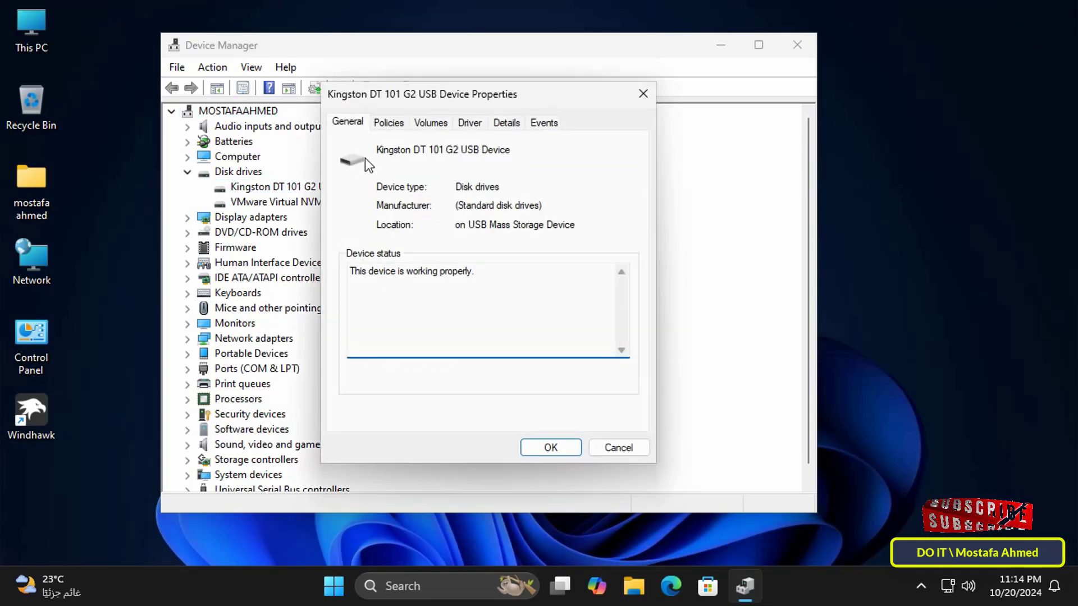
{"action": "left_click", "coordinate": [385, 125]}
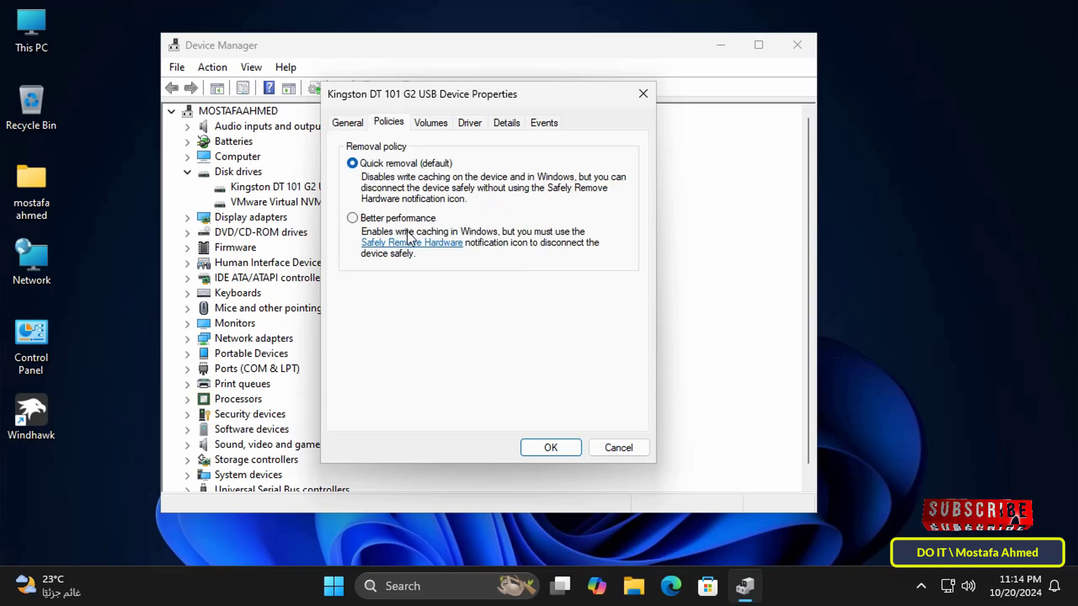